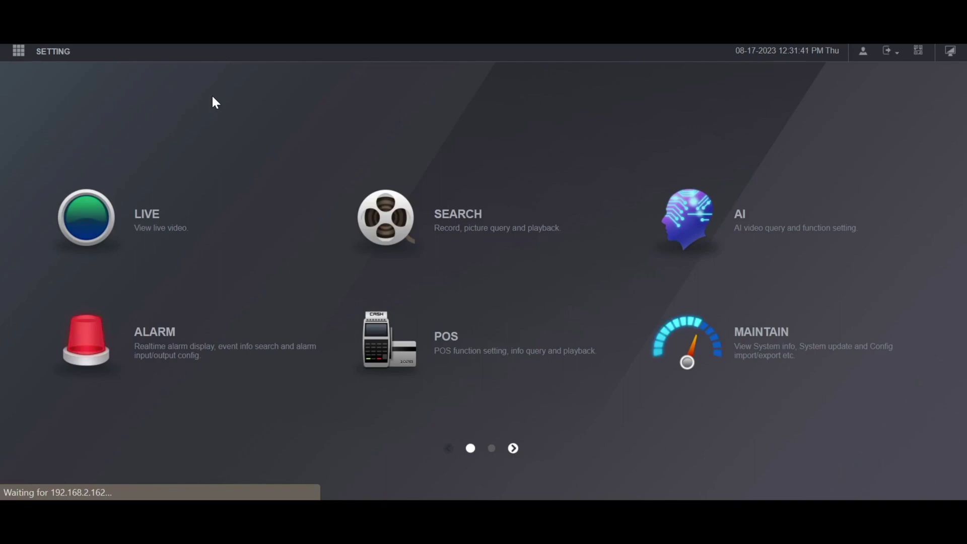
# Step: Go to Alarm > Video Detection to load channel 1's motion detection settings
pyautogui.click(156, 369)
pyautogui.click(77, 216)
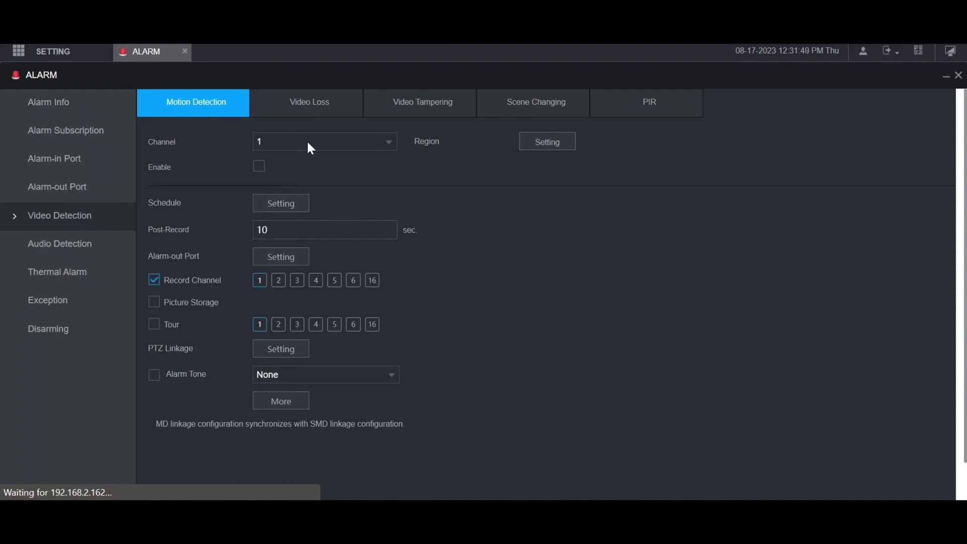
# Step: In channel 1's region grid, clear then restore the top-right block so the full frame stays selected
pyautogui.click(540, 146)
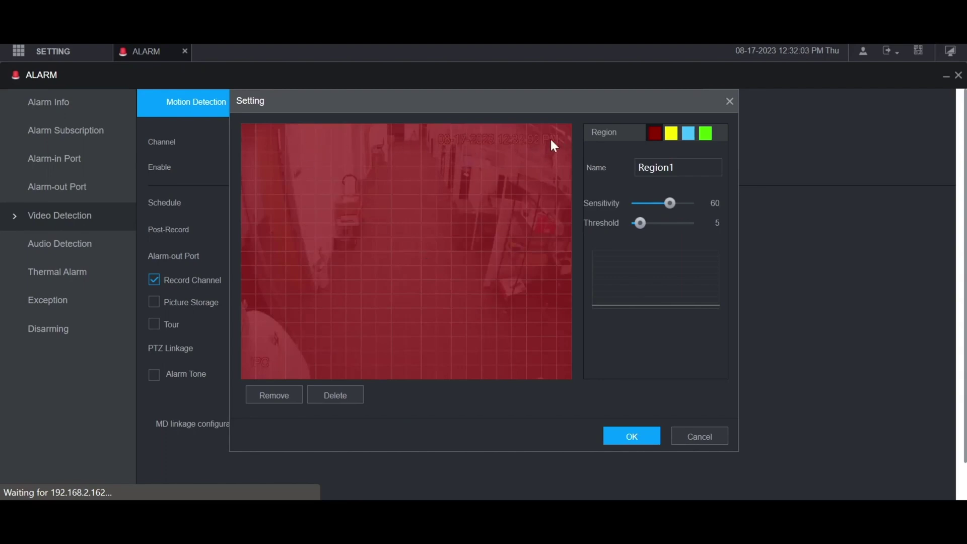
pyautogui.moveTo(561, 131); pyautogui.dragTo(520, 175)
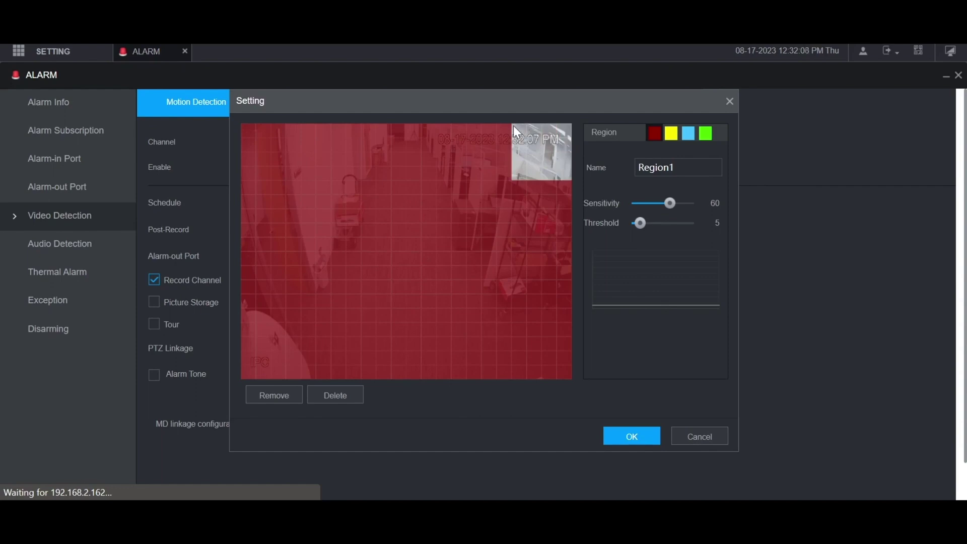
pyautogui.moveTo(541, 159); pyautogui.dragTo(568, 179)
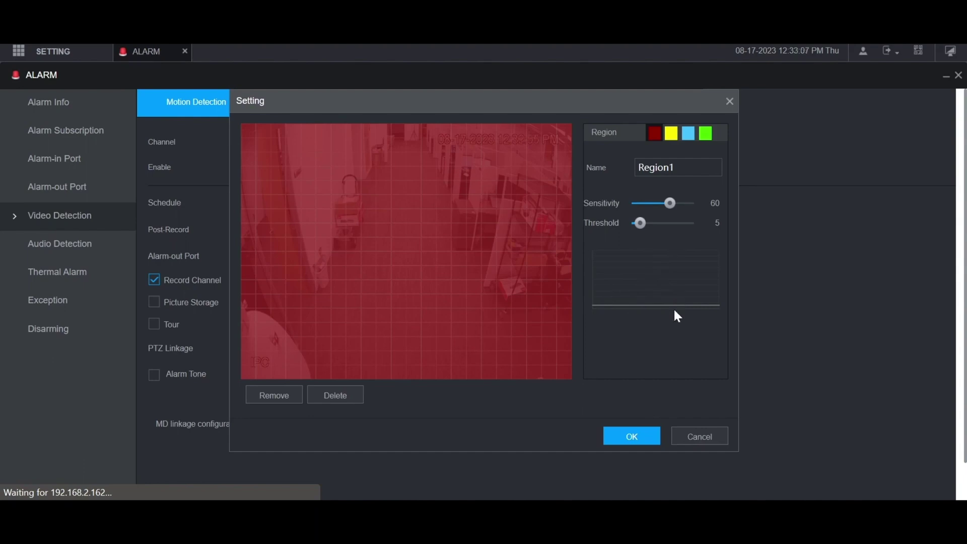
# Step: Confirm the full-frame region and review the weekly motion detection schedule, leaving it unchanged
pyautogui.click(633, 436)
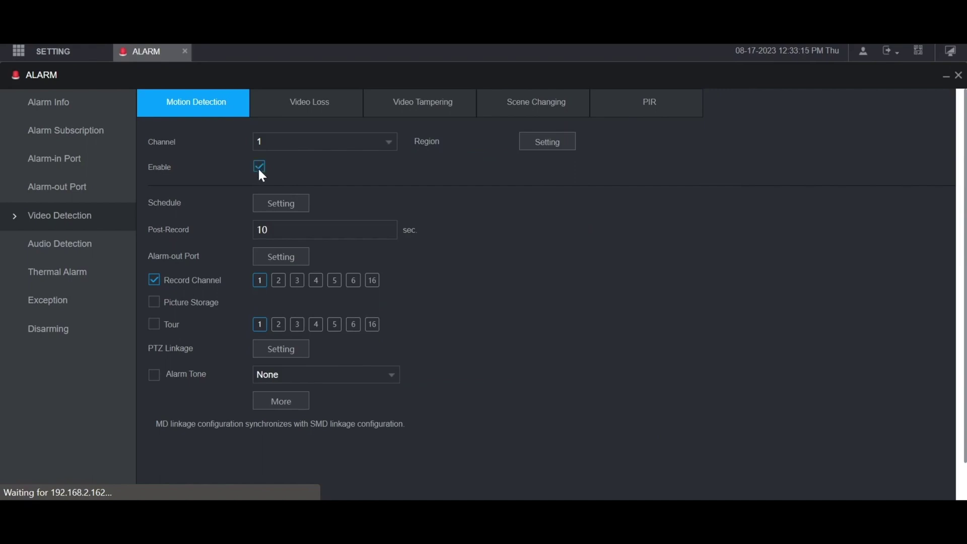
pyautogui.click(276, 204)
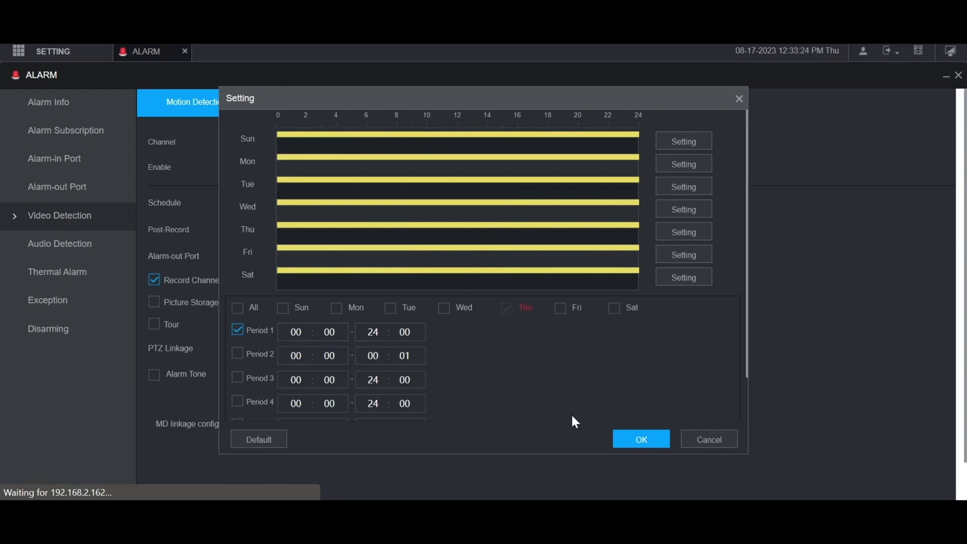
pyautogui.click(697, 441)
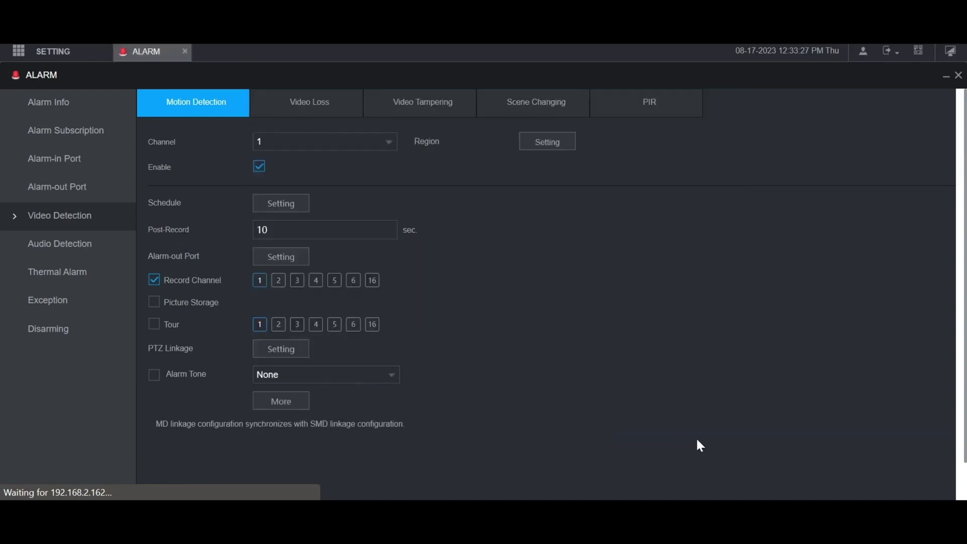
pyautogui.click(280, 232)
pyautogui.click(281, 258)
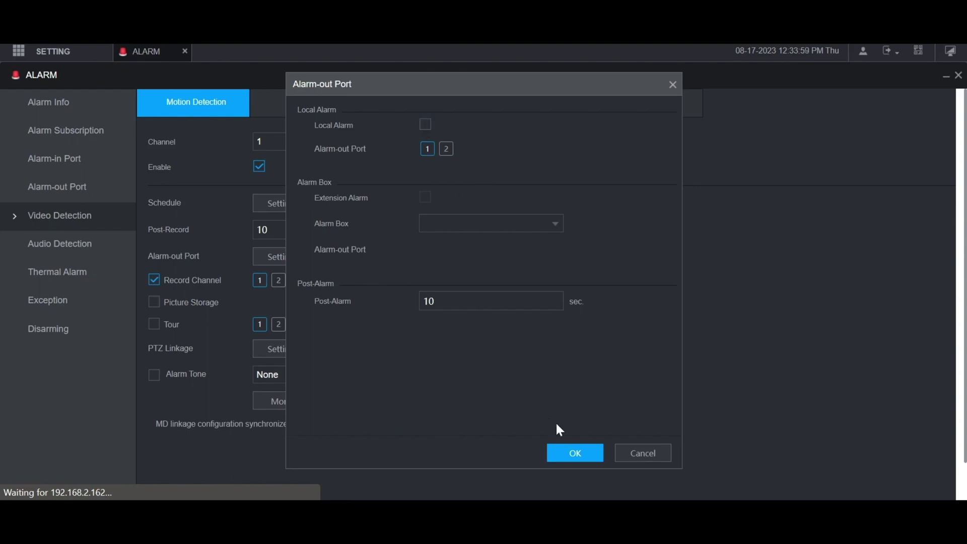
pyautogui.click(574, 453)
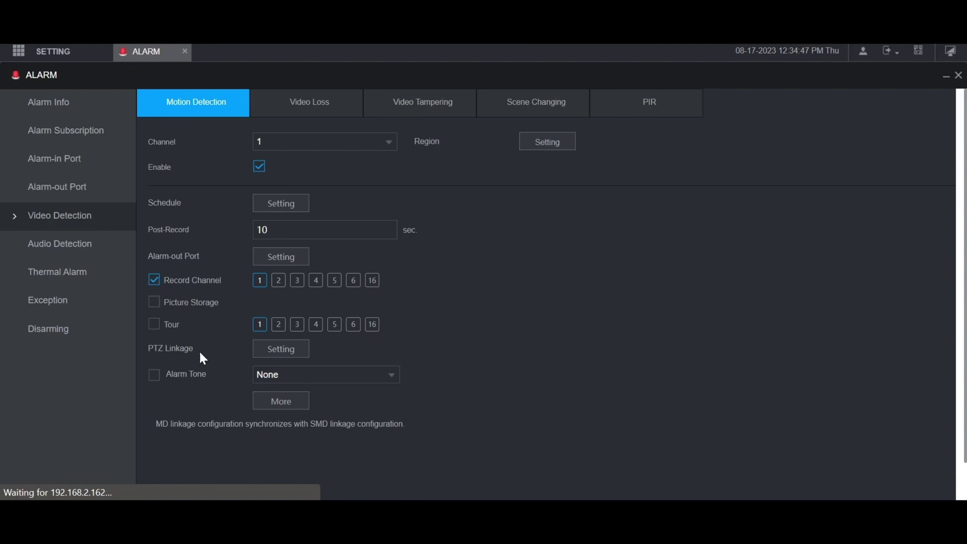
pyautogui.click(277, 352)
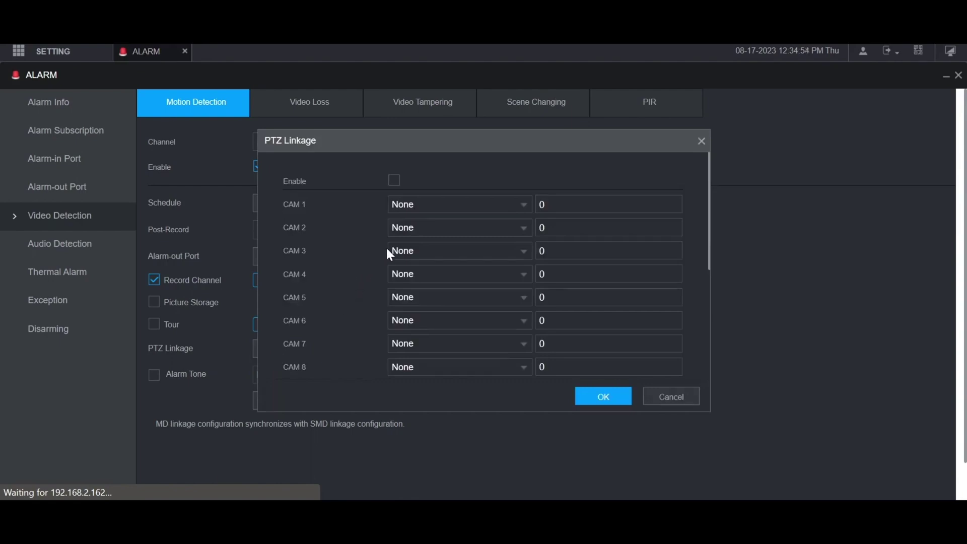
pyautogui.click(463, 205)
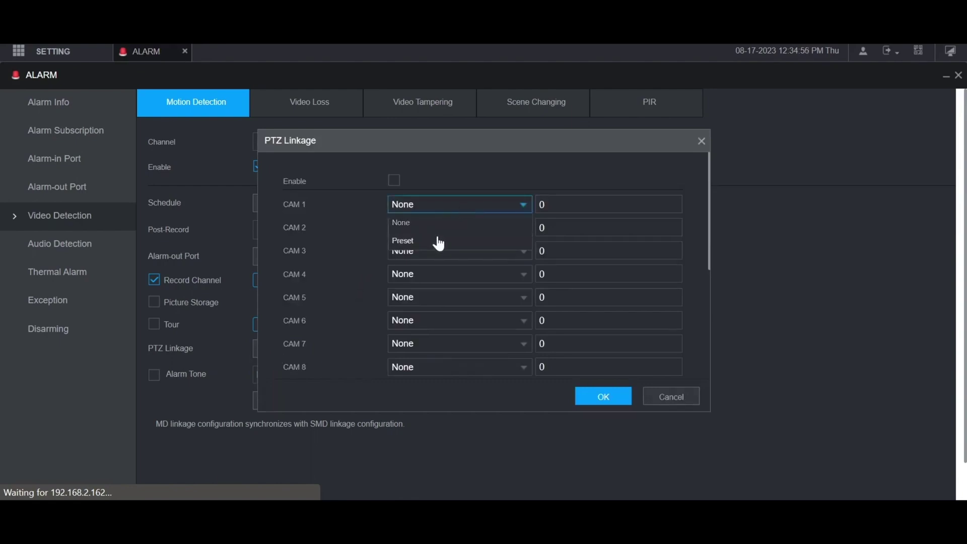
pyautogui.click(675, 403)
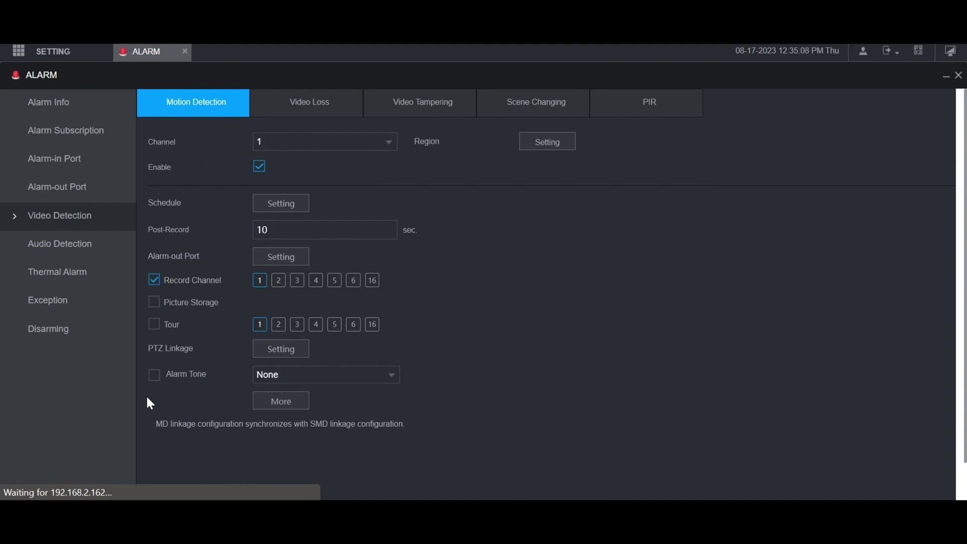
pyautogui.click(275, 406)
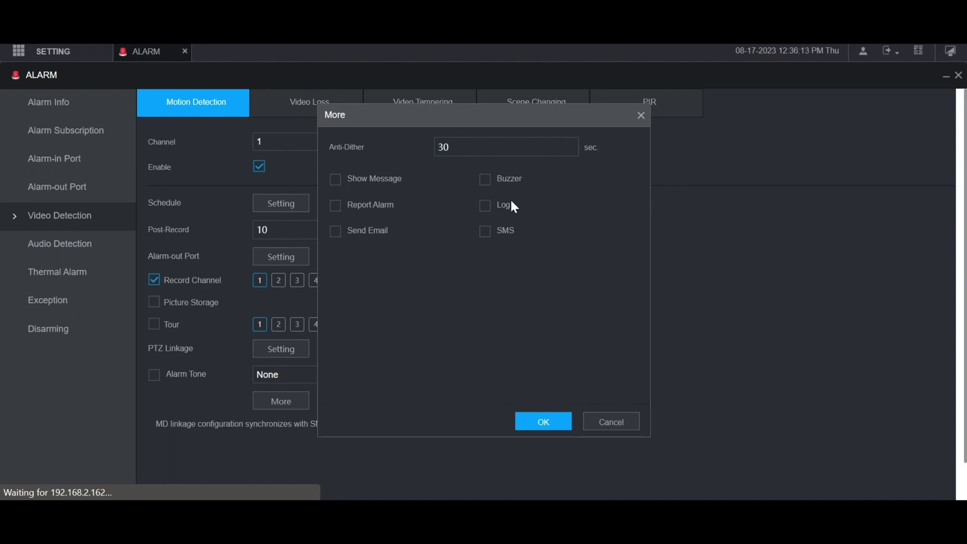
# Step: Apply channel 1's motion detection settings and close Copy to without copying to other channels
pyautogui.click(553, 423)
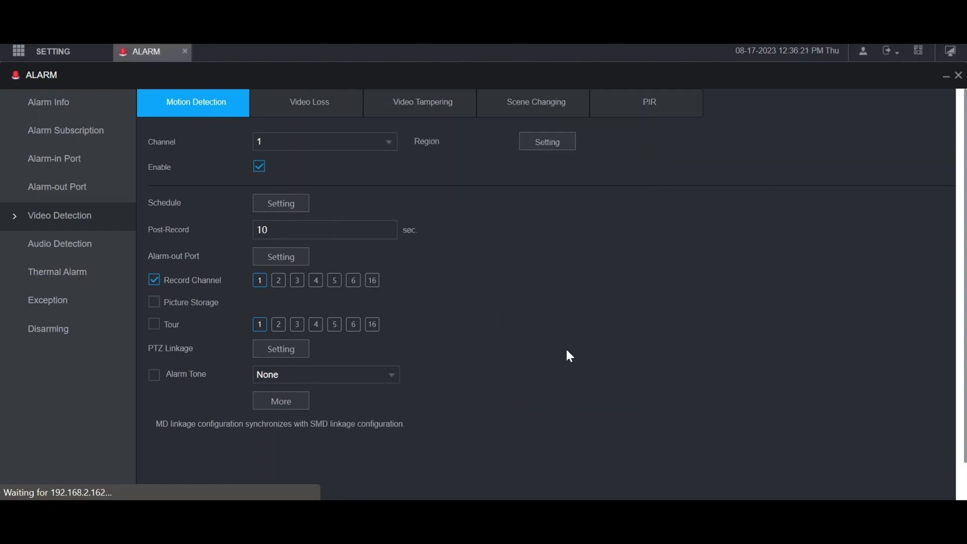
pyautogui.scroll(-2, 566, 349)
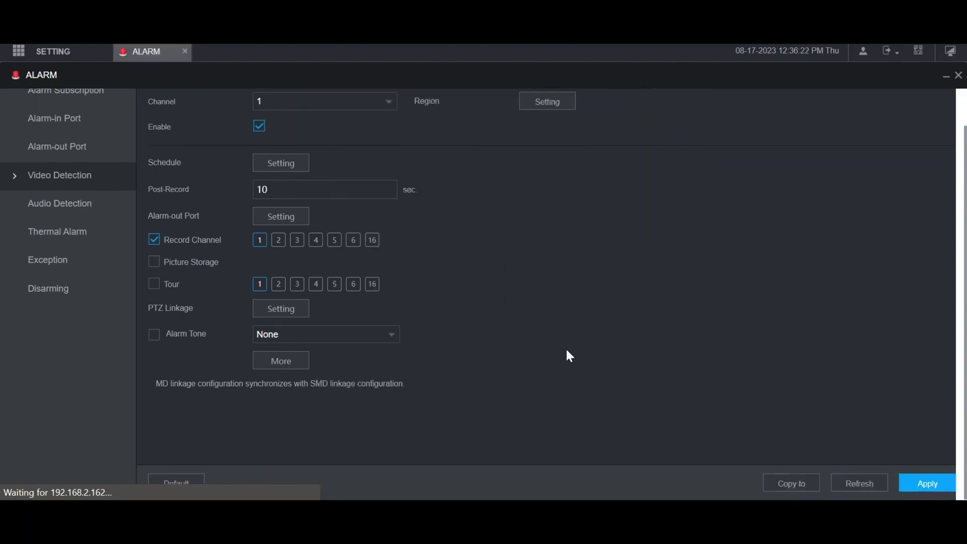
pyautogui.click(921, 491)
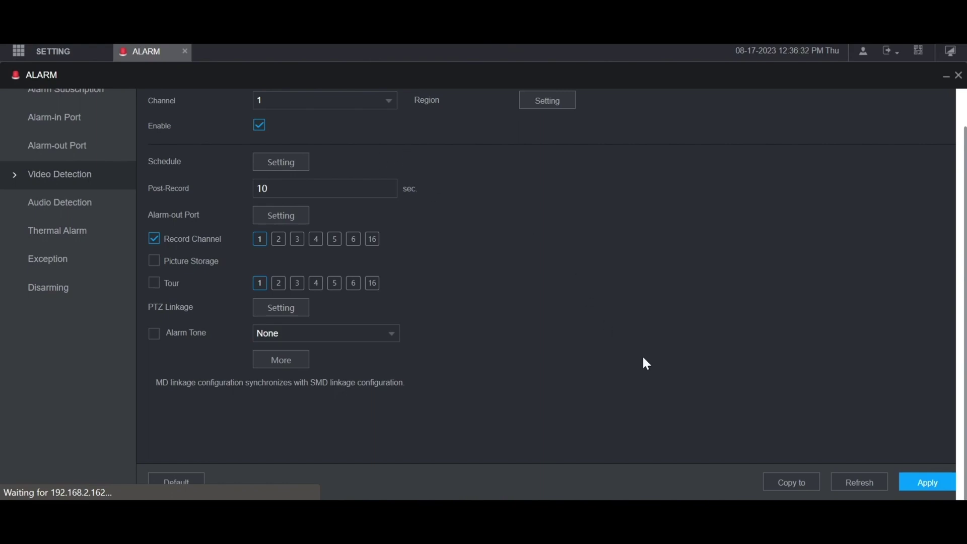
pyautogui.click(796, 487)
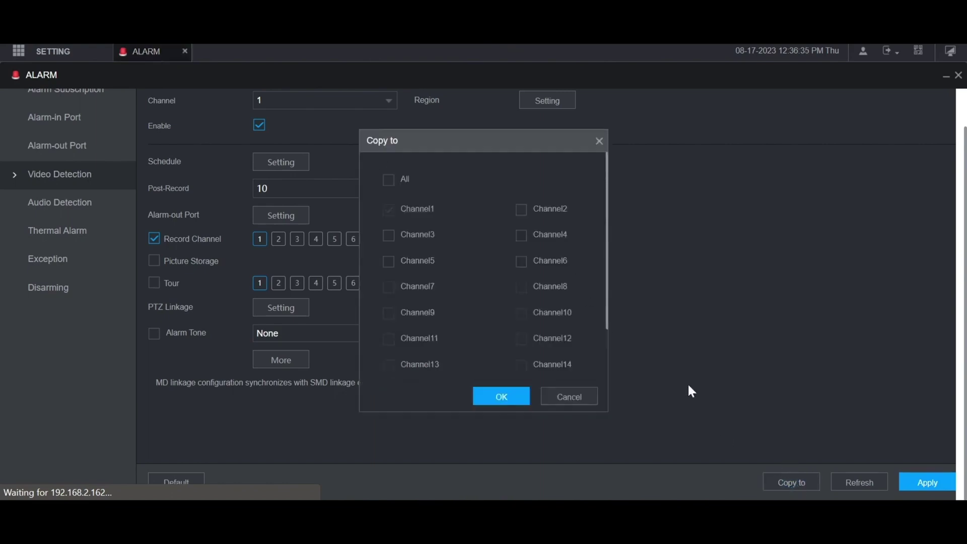
pyautogui.click(599, 141)
pyautogui.scroll(2, 518, 161)
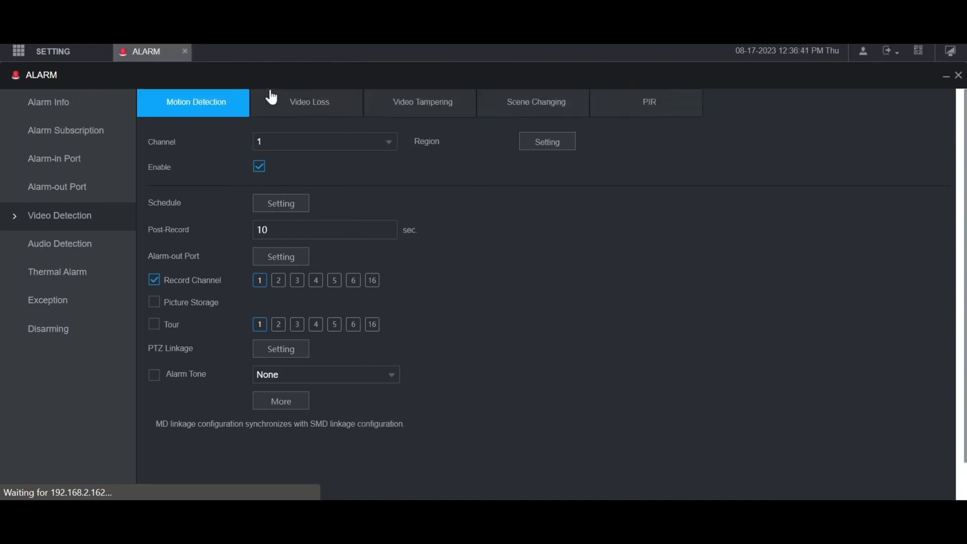
# Step: Close the Alarm page and go to Setting > Storage > Schedule for channel 1
pyautogui.click(185, 52)
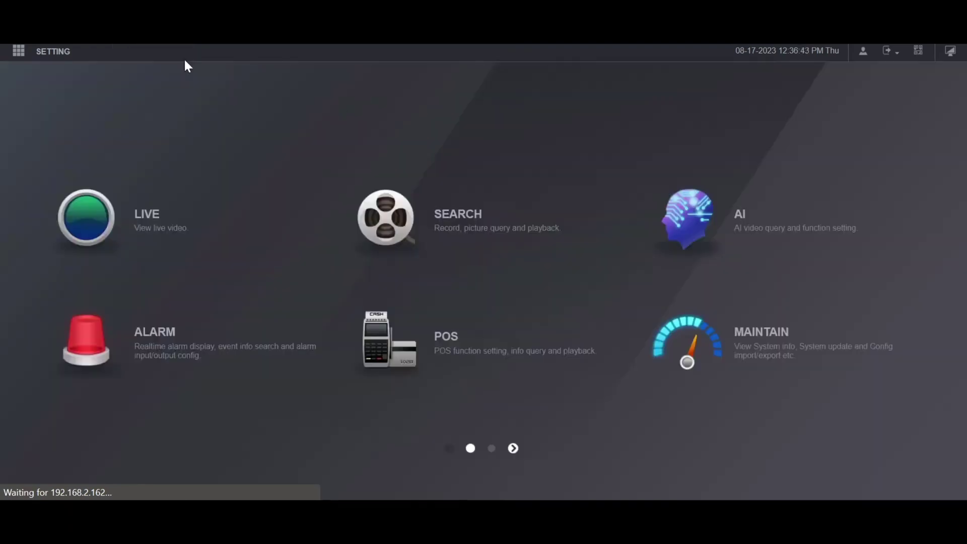
pyautogui.click(55, 52)
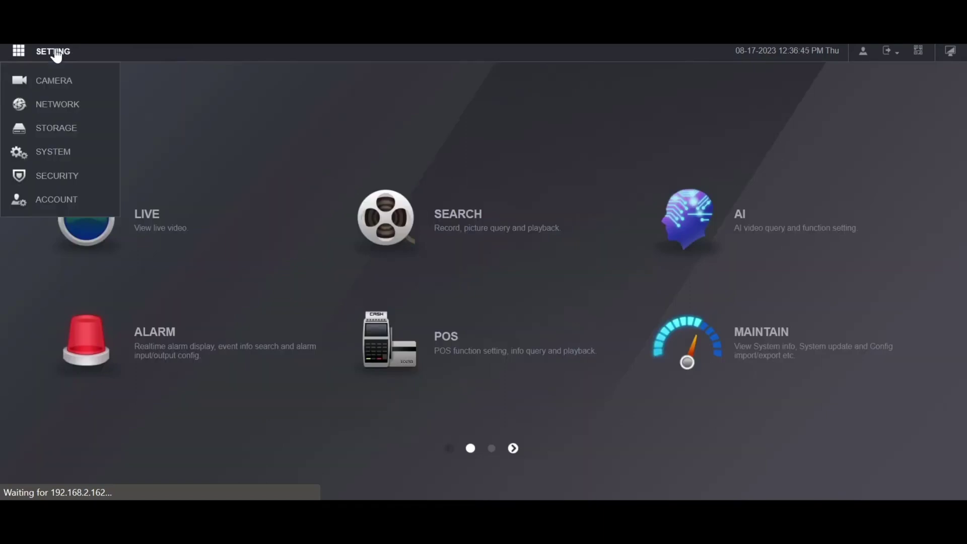
pyautogui.click(59, 132)
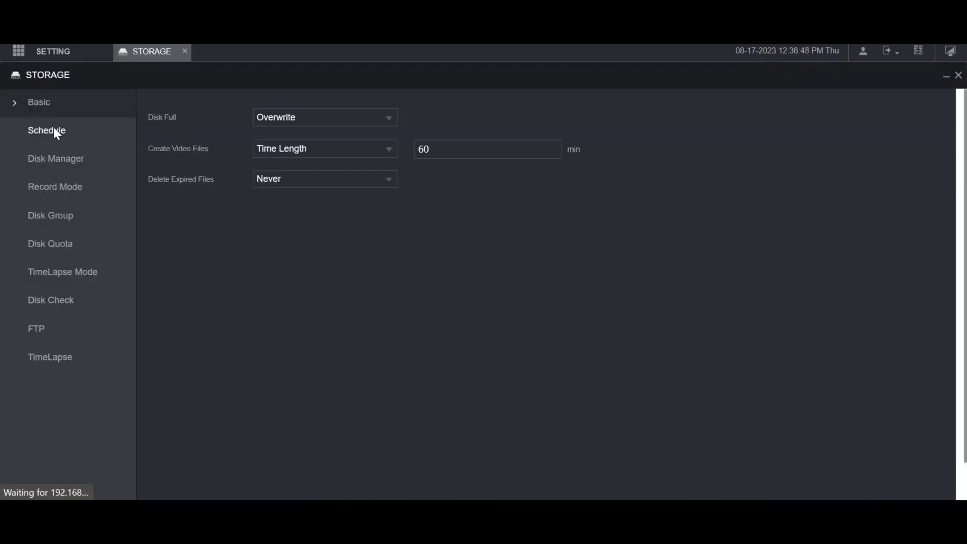
pyautogui.click(53, 126)
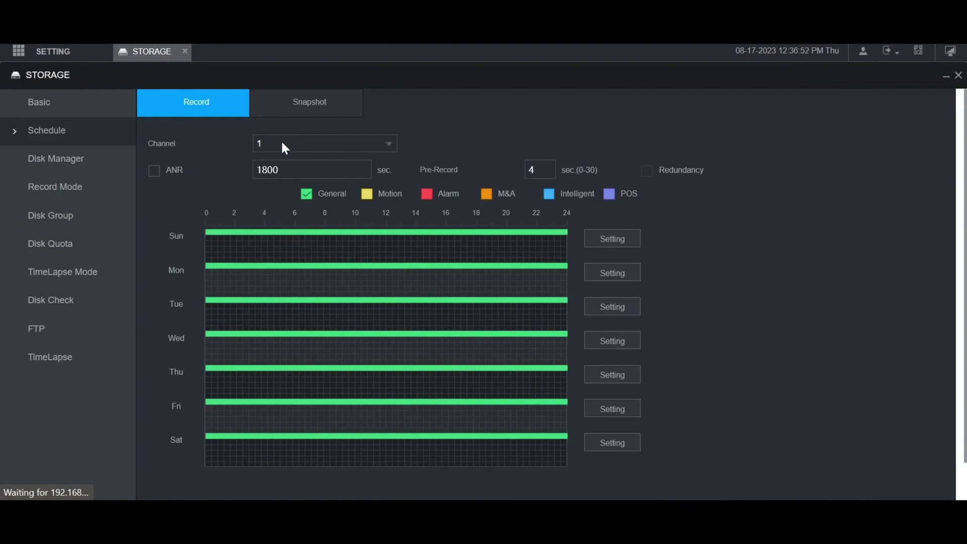
# Step: Set Sunday's period to Motion 00:00–24:00, apply it to all days, and confirm
pyautogui.click(623, 244)
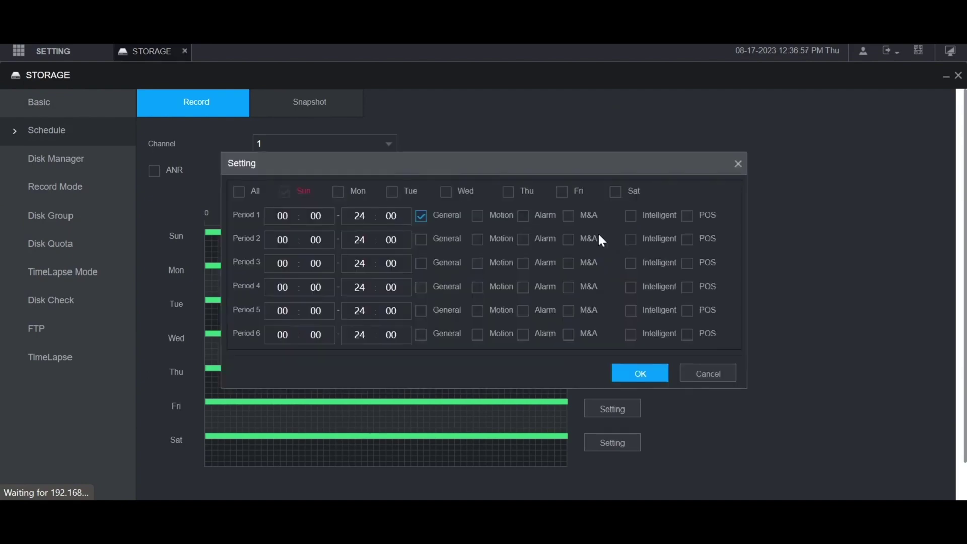
pyautogui.click(238, 192)
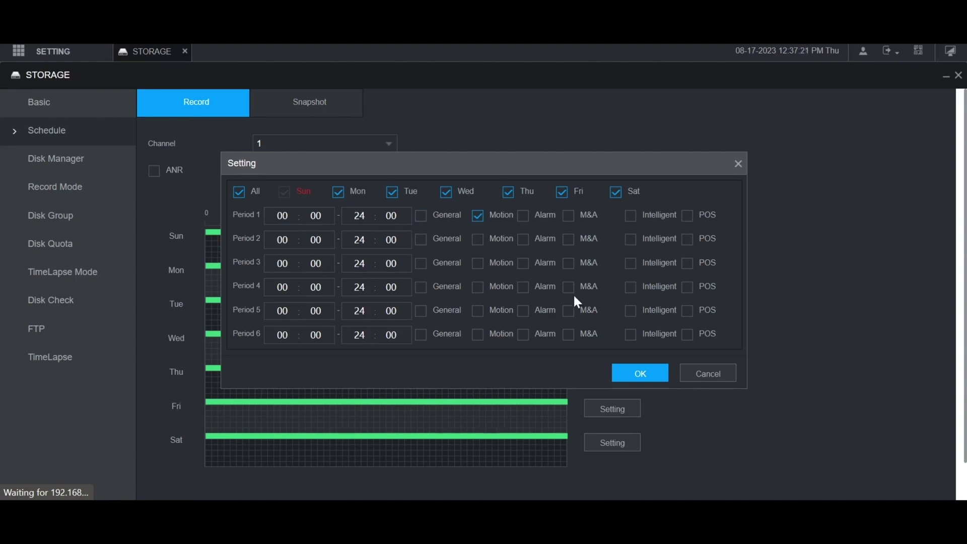
pyautogui.click(653, 372)
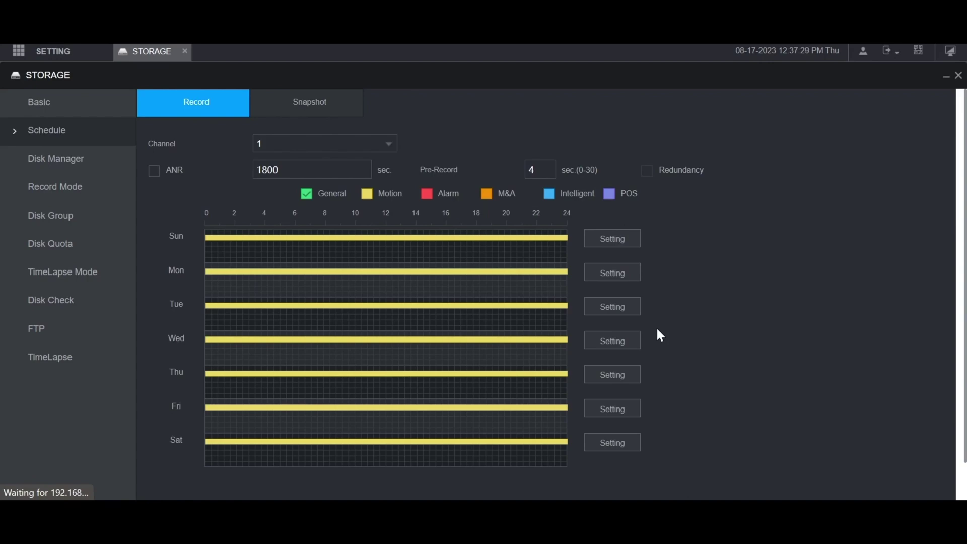
# Step: Apply the Storage Schedule page to save the all-week Motion recording
pyautogui.scroll(-2, 657, 330)
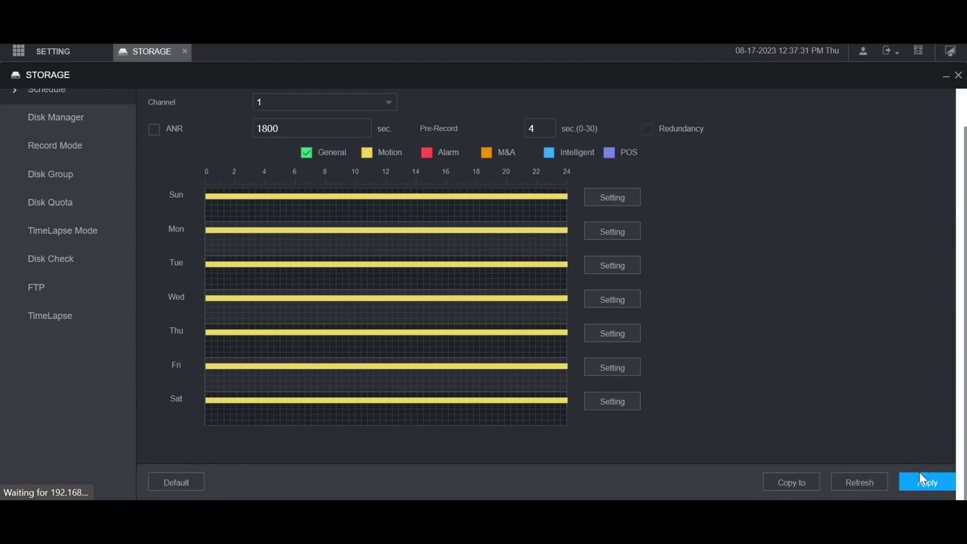
pyautogui.click(925, 486)
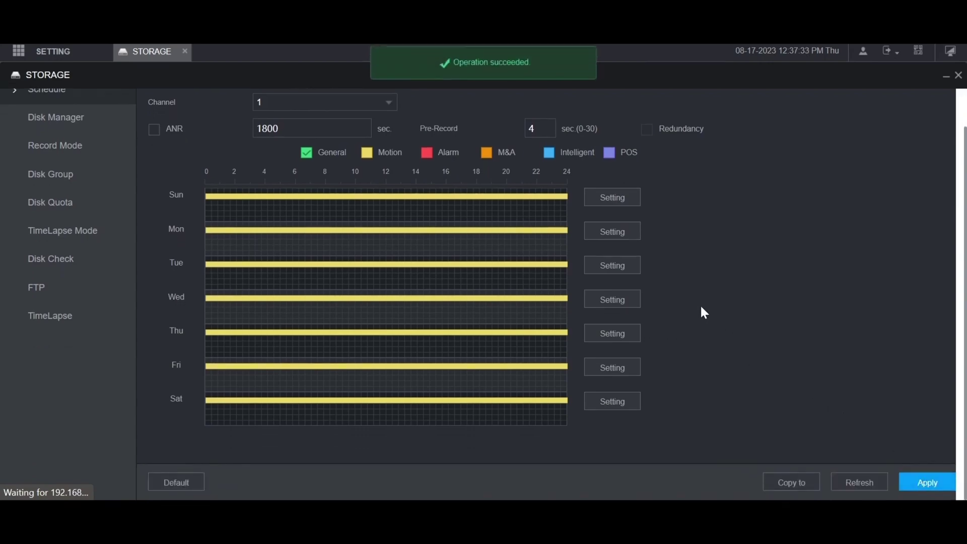